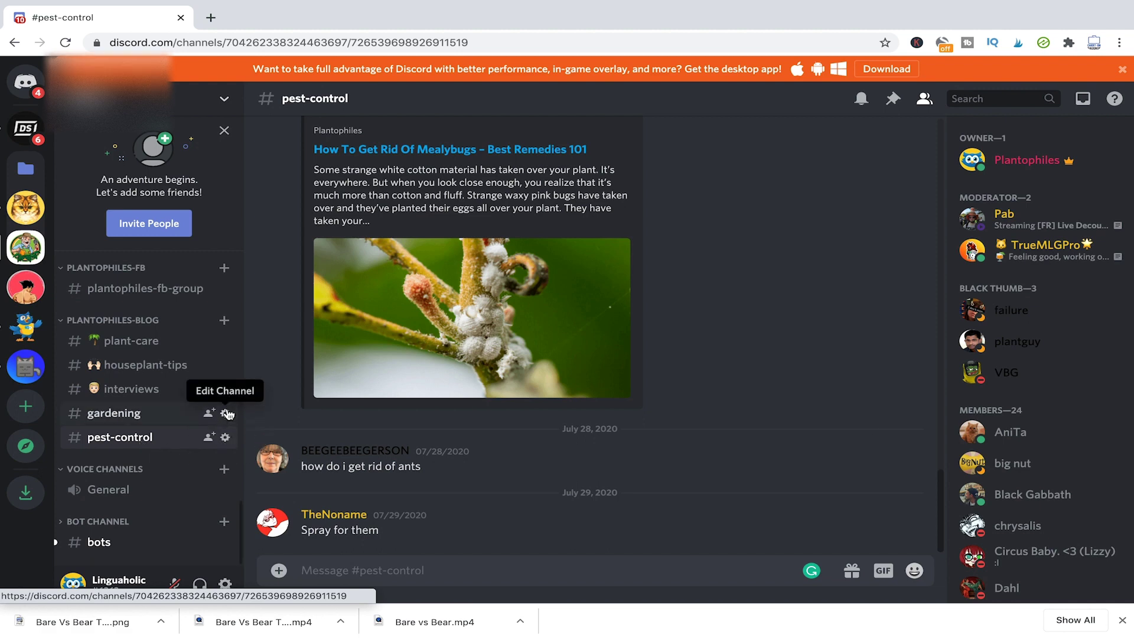
{"action": "left_click", "coordinate": [225, 438]}
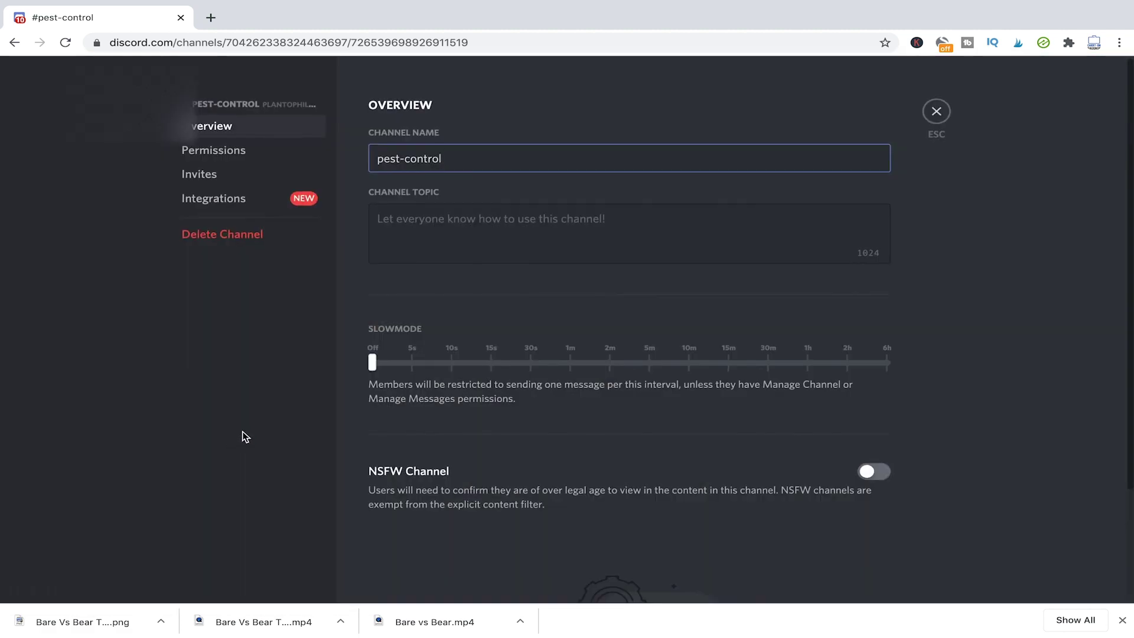
{"action": "left_click", "coordinate": [227, 157]}
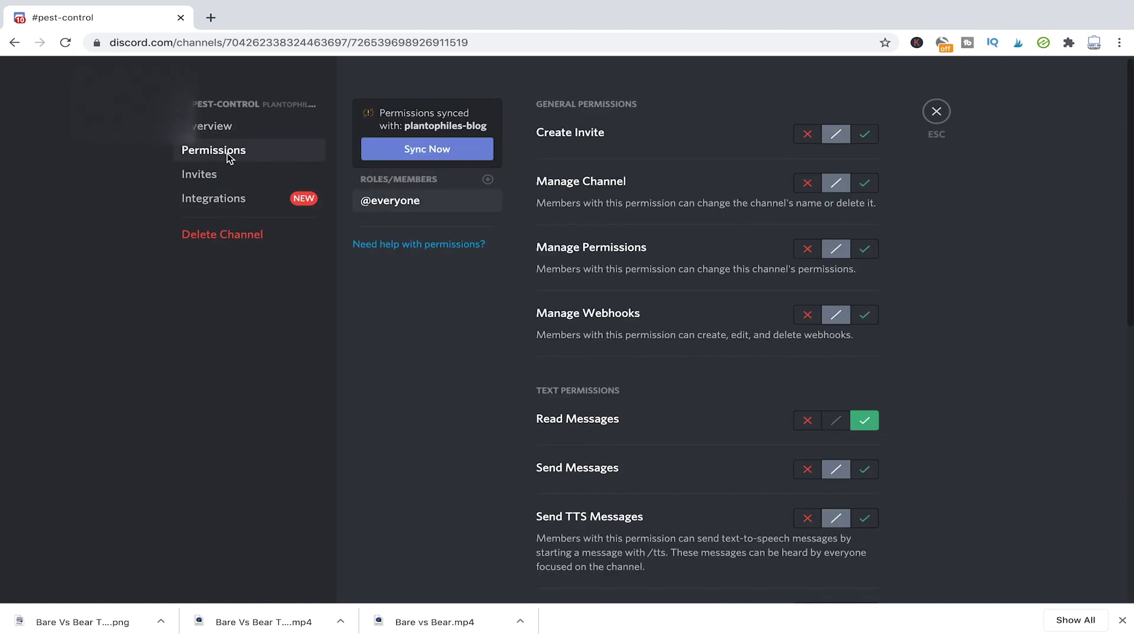
{"action": "left_click", "coordinate": [807, 134]}
{"action": "left_click", "coordinate": [809, 183]}
{"action": "left_click", "coordinate": [808, 249]}
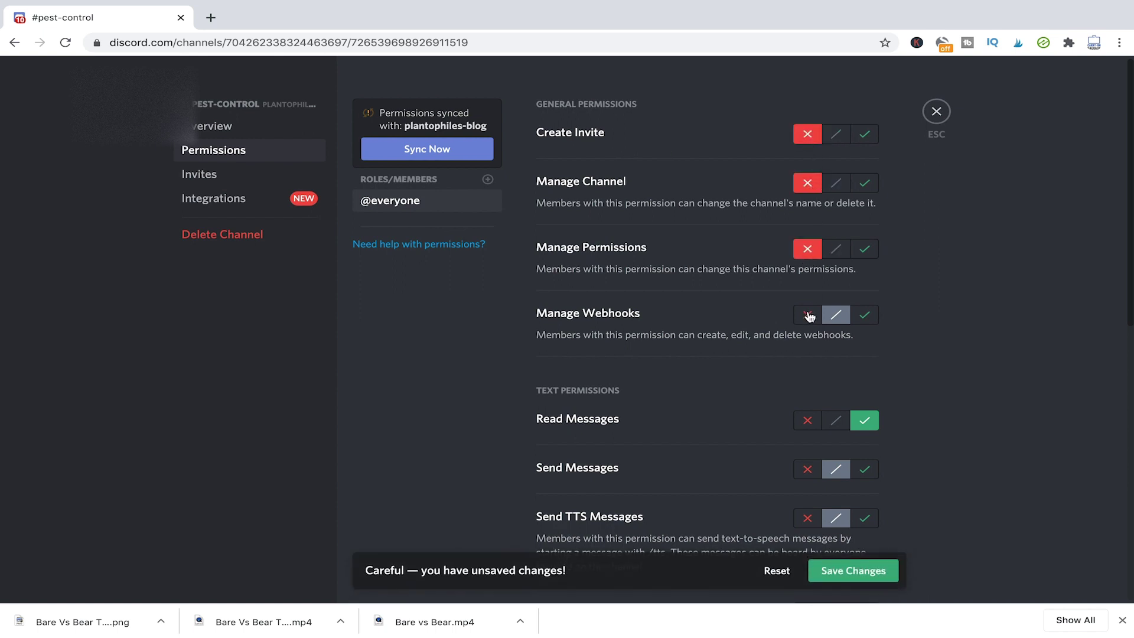
{"action": "left_click", "coordinate": [808, 314]}
{"action": "left_click", "coordinate": [808, 420]}
{"action": "scroll", "coordinate": [811, 412], "scroll_direction": "down", "scroll_amount": 5}
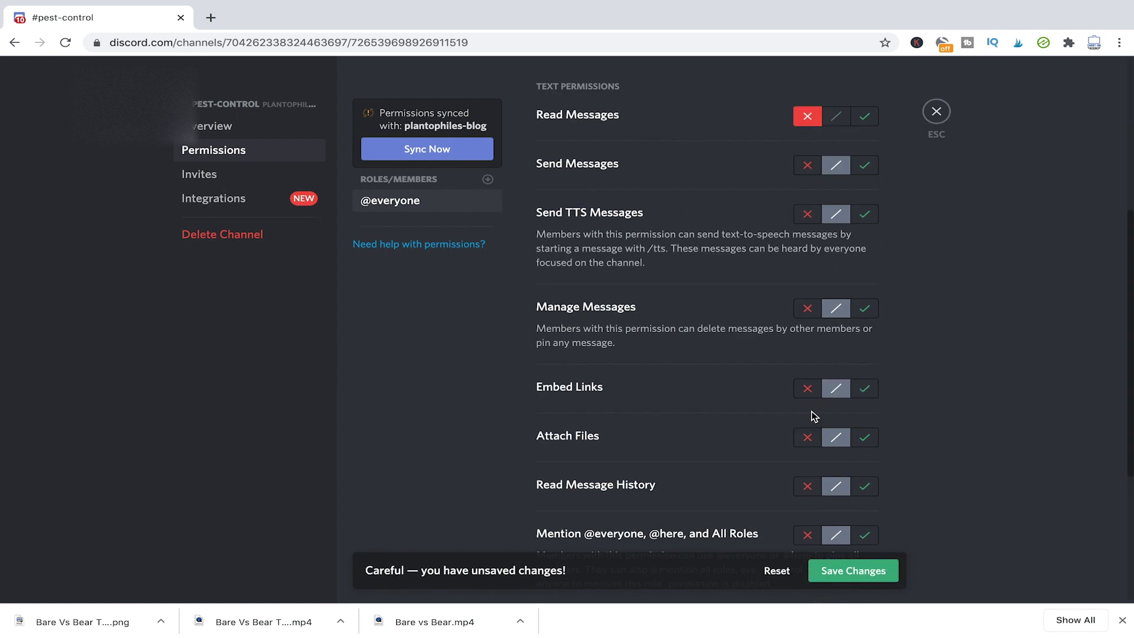
{"action": "left_click", "coordinate": [808, 214]}
{"action": "left_click", "coordinate": [808, 165]}
{"action": "left_click", "coordinate": [808, 309]}
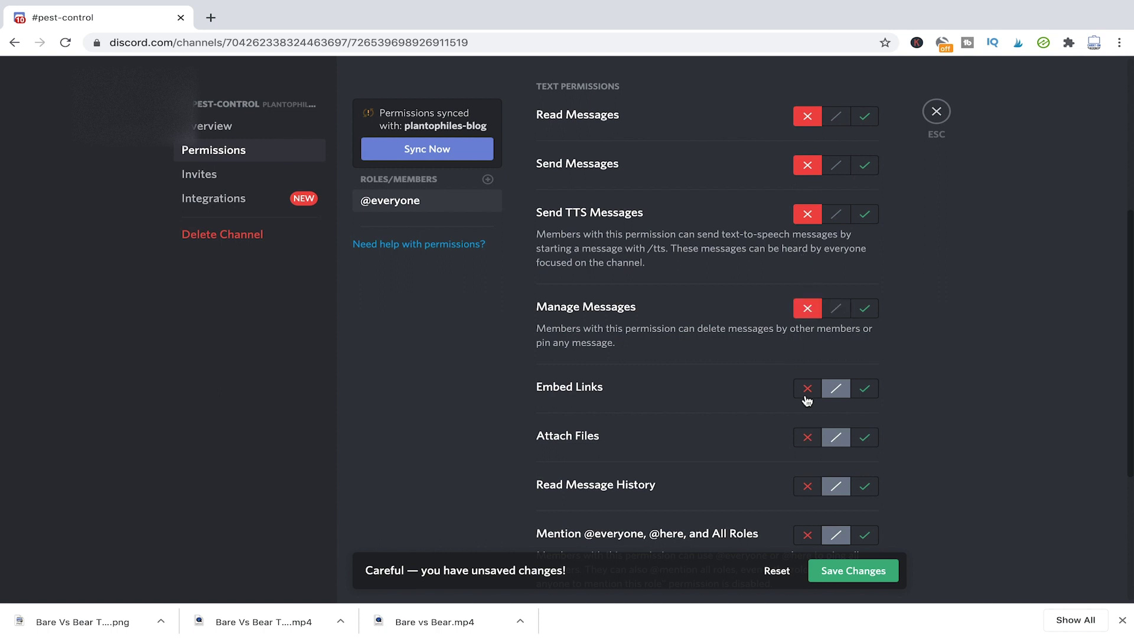
{"action": "left_click", "coordinate": [808, 388]}
{"action": "scroll", "coordinate": [821, 366], "scroll_direction": "down", "scroll_amount": 1}
{"action": "left_click", "coordinate": [807, 414]}
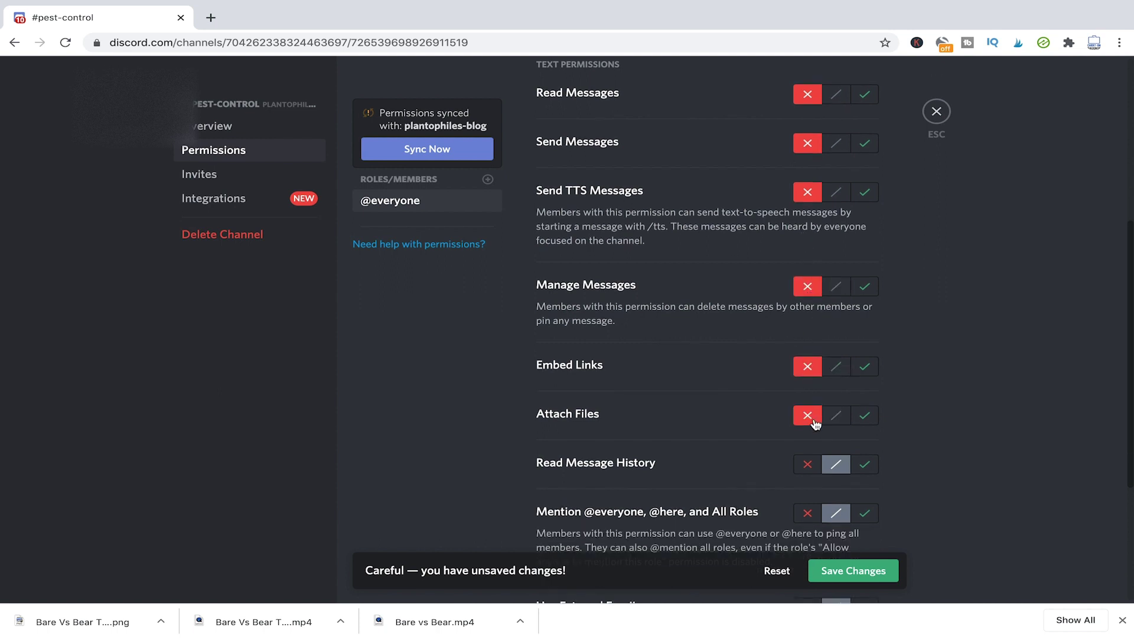
{"action": "left_click", "coordinate": [807, 463]}
{"action": "scroll", "coordinate": [812, 437], "scroll_direction": "down", "scroll_amount": 2}
{"action": "left_click", "coordinate": [809, 387]}
{"action": "left_click", "coordinate": [809, 482]}
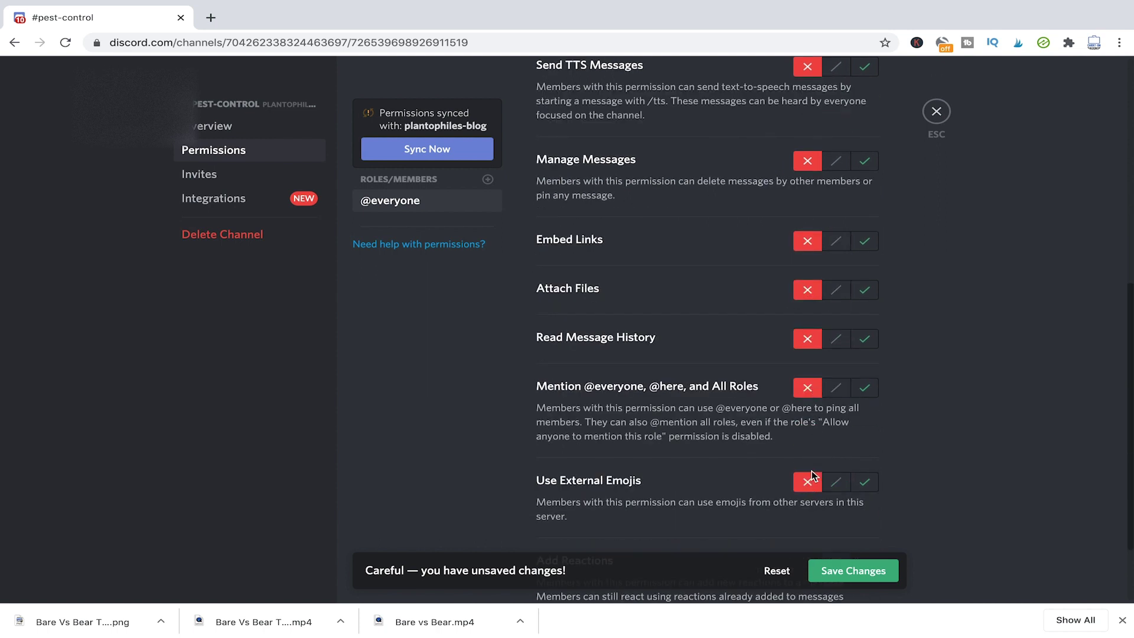
{"action": "scroll", "coordinate": [810, 473], "scroll_direction": "down", "scroll_amount": 2}
{"action": "left_click", "coordinate": [809, 462]}
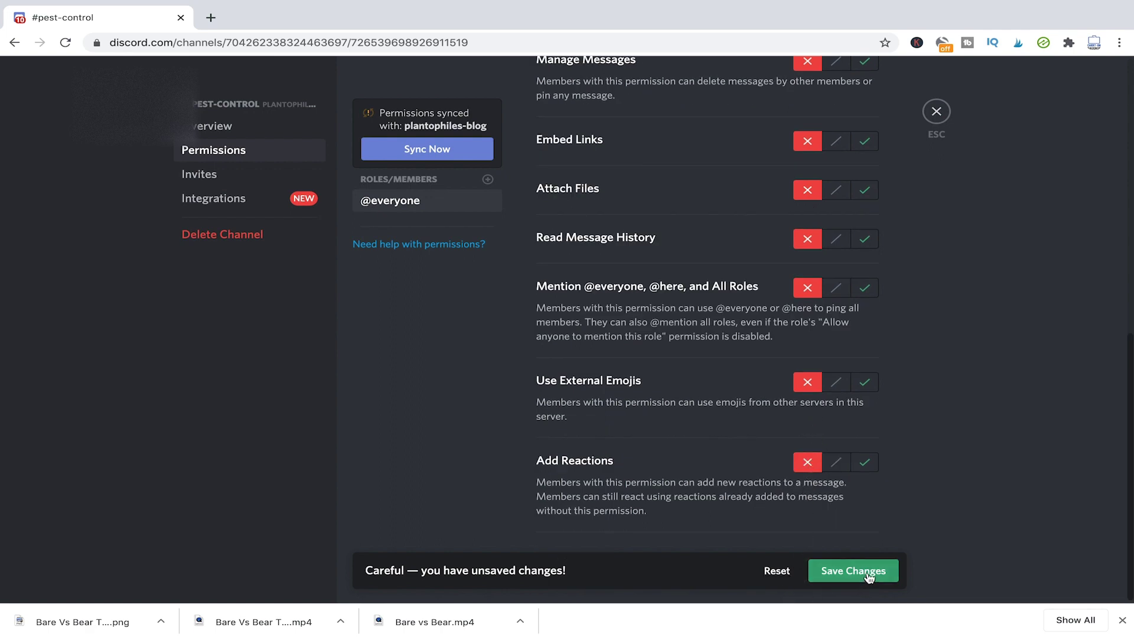
{"action": "left_click", "coordinate": [844, 570]}
Step: Add the Yucca role to the pest-control channel's permission list
{"action": "scroll", "coordinate": [768, 449], "scroll_direction": "up", "scroll_amount": 10}
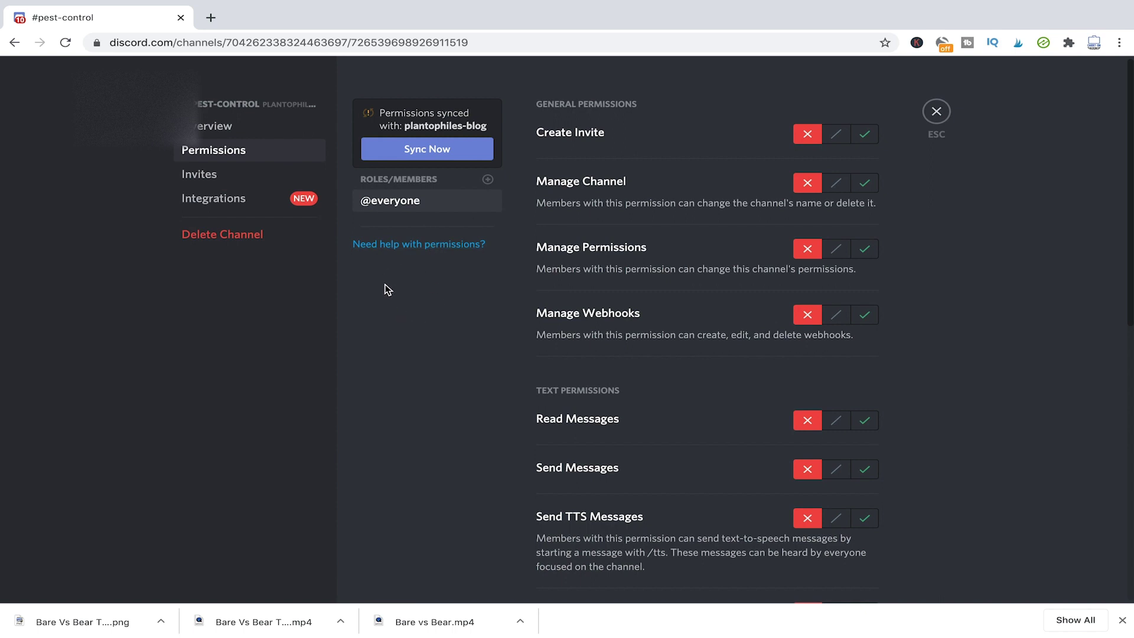
{"action": "left_click", "coordinate": [488, 179]}
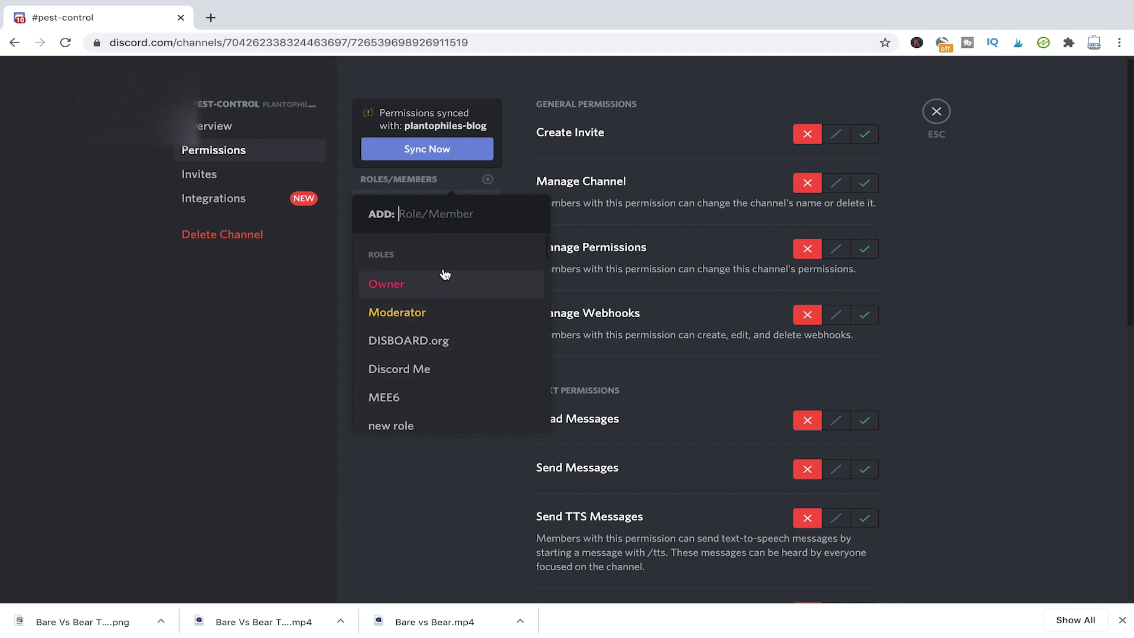
{"action": "scroll", "coordinate": [445, 274], "scroll_direction": "down", "scroll_amount": 1}
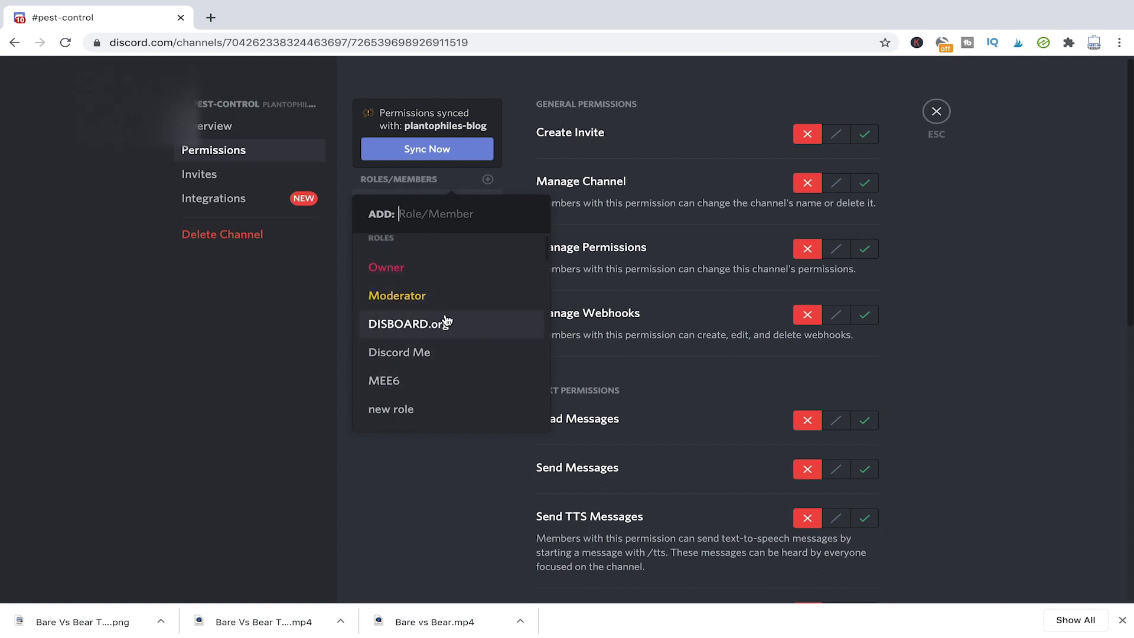
{"action": "scroll", "coordinate": [446, 319], "scroll_direction": "down", "scroll_amount": 3}
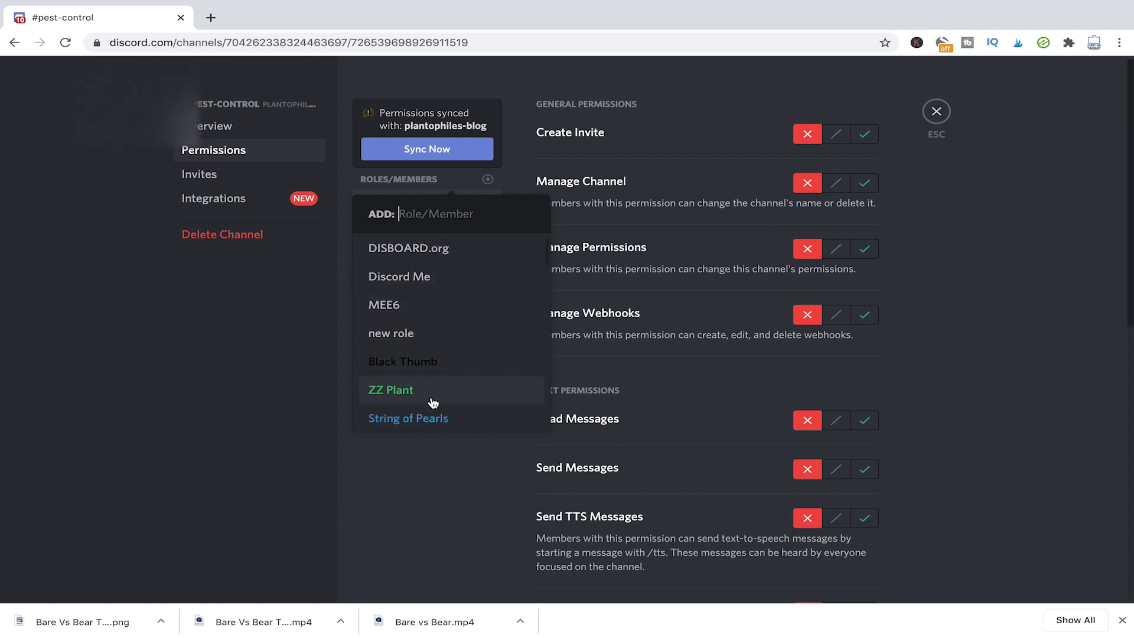
{"action": "scroll", "coordinate": [431, 417], "scroll_direction": "down", "scroll_amount": 1}
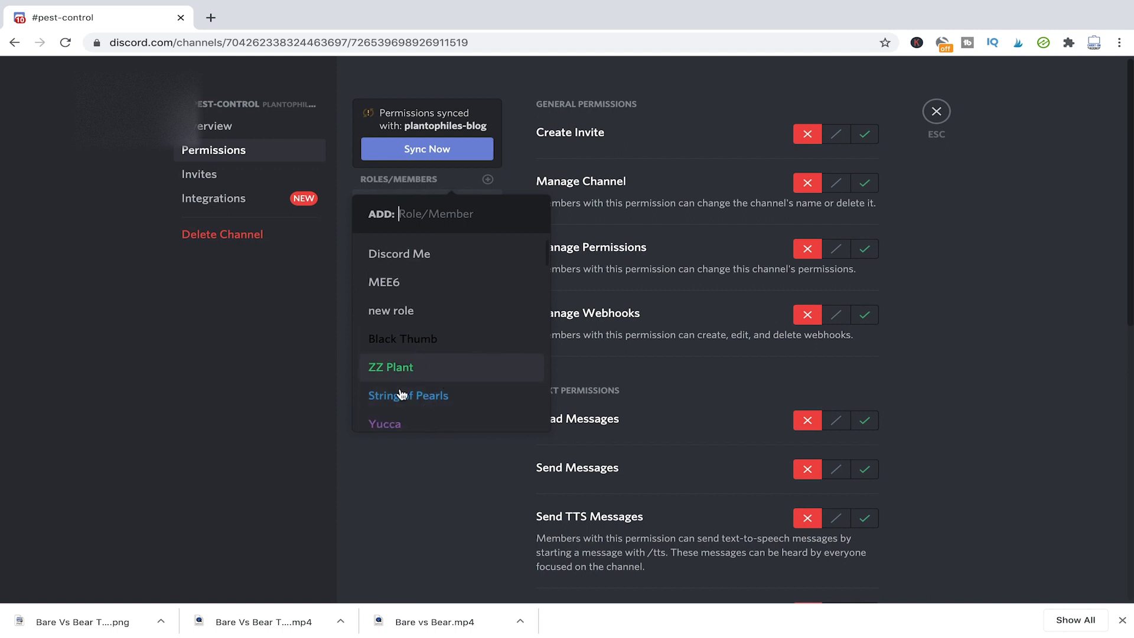
{"action": "scroll", "coordinate": [414, 408], "scroll_direction": "down", "scroll_amount": 1}
{"action": "left_click", "coordinate": [416, 400]}
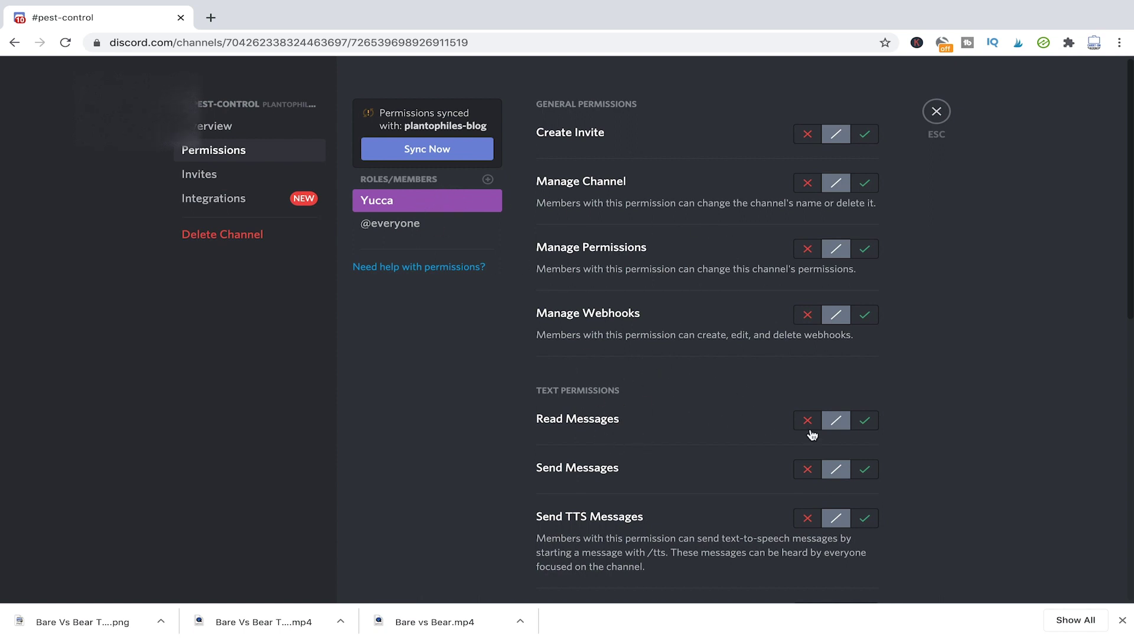
Step: Allow Read Messages for the Yucca role, save the change and leave the channel settings
{"action": "left_click", "coordinate": [865, 422]}
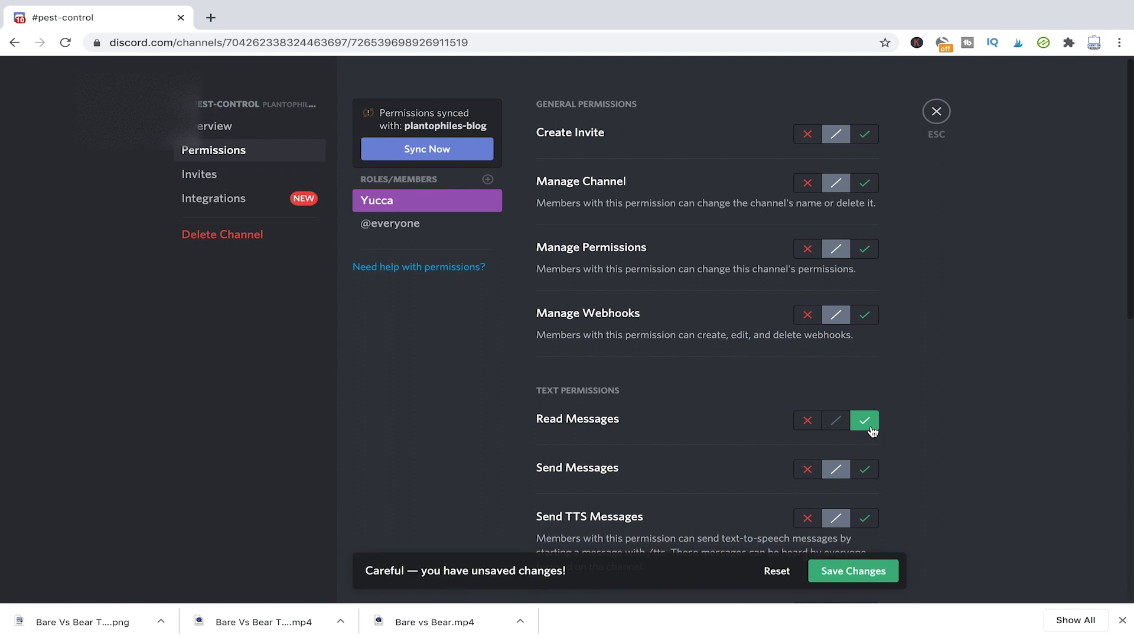
{"action": "left_click", "coordinate": [863, 573]}
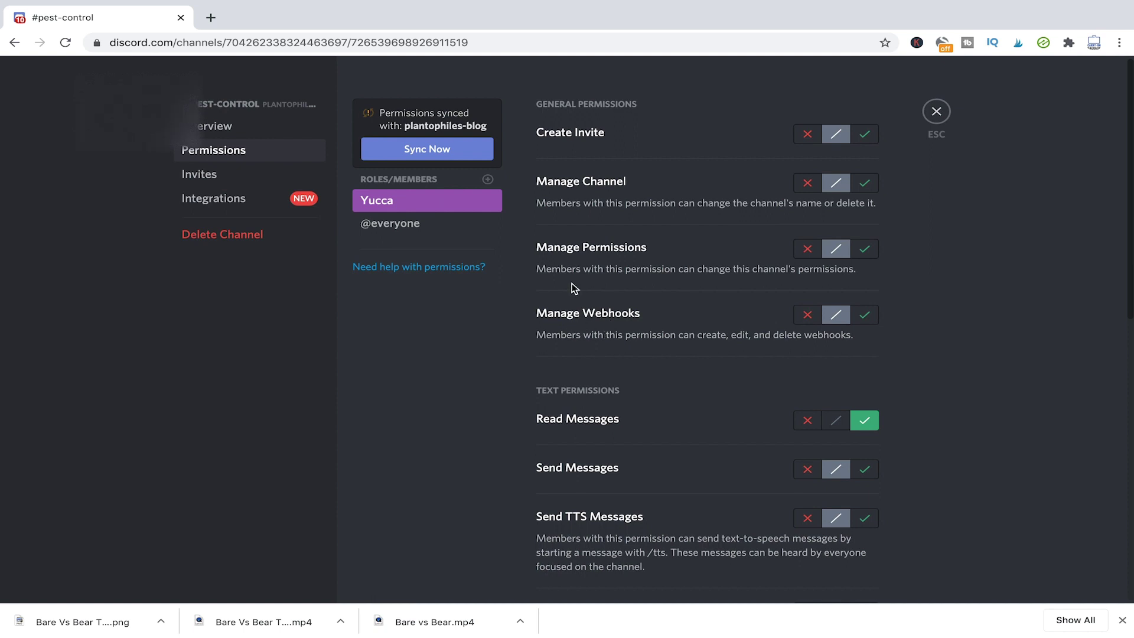
{"action": "left_click", "coordinate": [936, 111]}
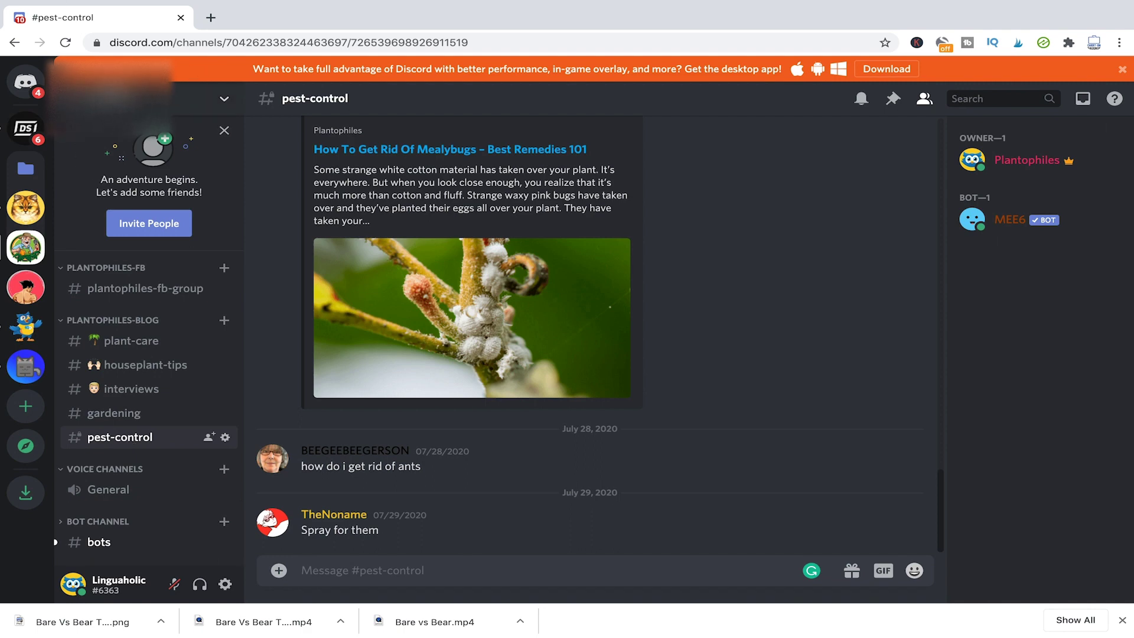
Step: Set up a new text channel in the server named locked-channel and make it private
{"action": "right_click", "coordinate": [182, 97]}
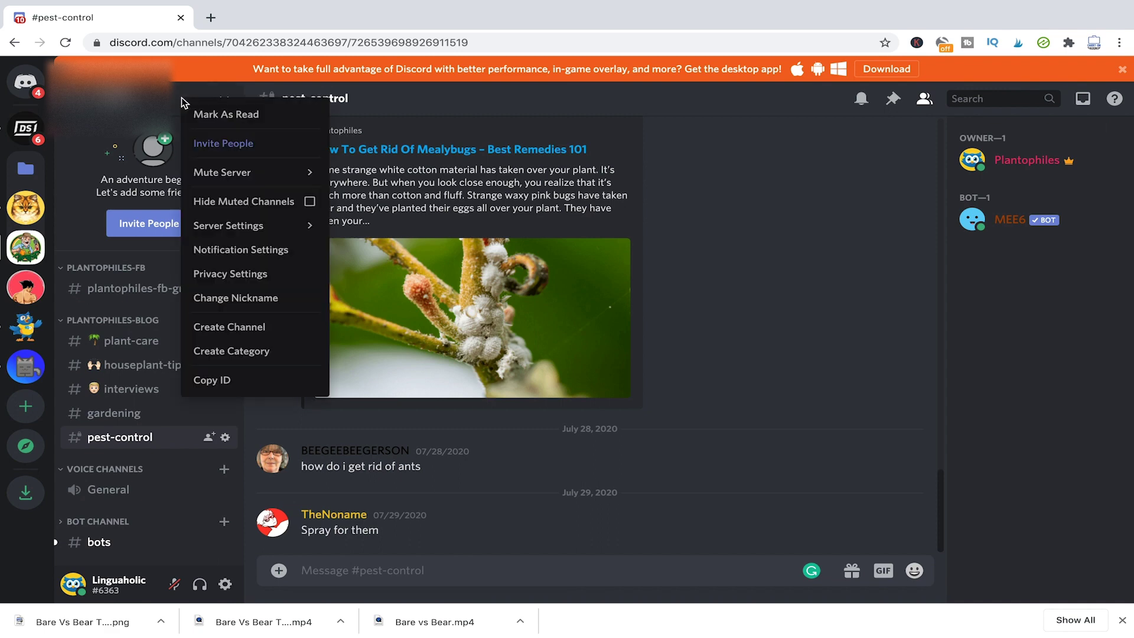
{"action": "left_click", "coordinate": [253, 328]}
{"action": "type", "text": "locked-channel"}
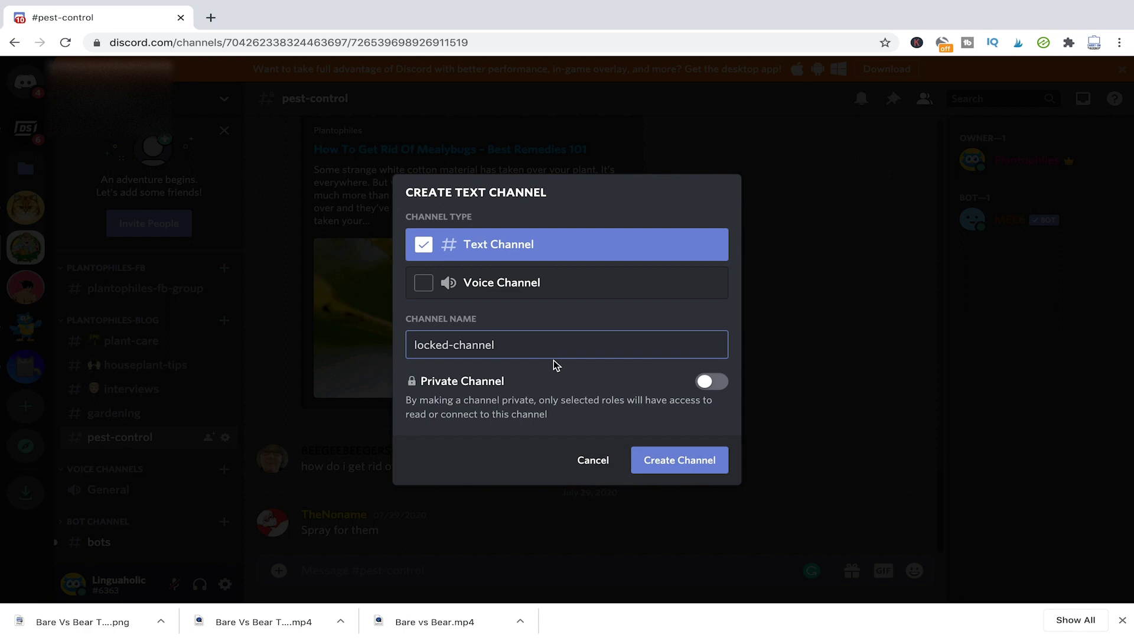
{"action": "left_click", "coordinate": [723, 383]}
Step: Grant the Peace Lily role access to the new private channel
{"action": "scroll", "coordinate": [600, 340], "scroll_direction": "down", "scroll_amount": 1}
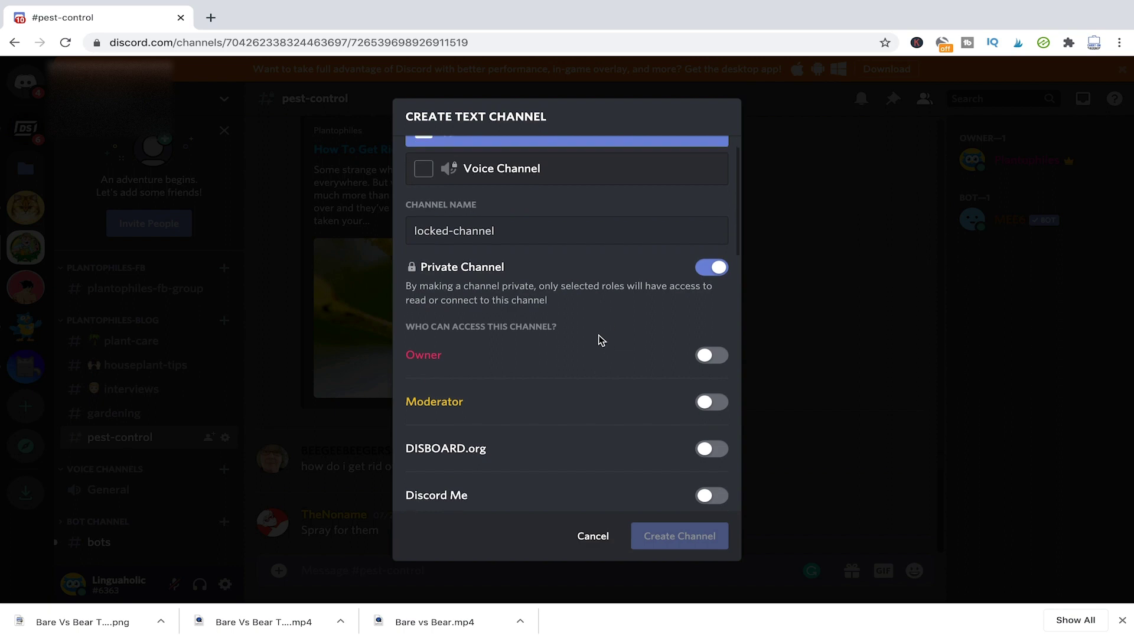
{"action": "scroll", "coordinate": [477, 346], "scroll_direction": "down", "scroll_amount": 1}
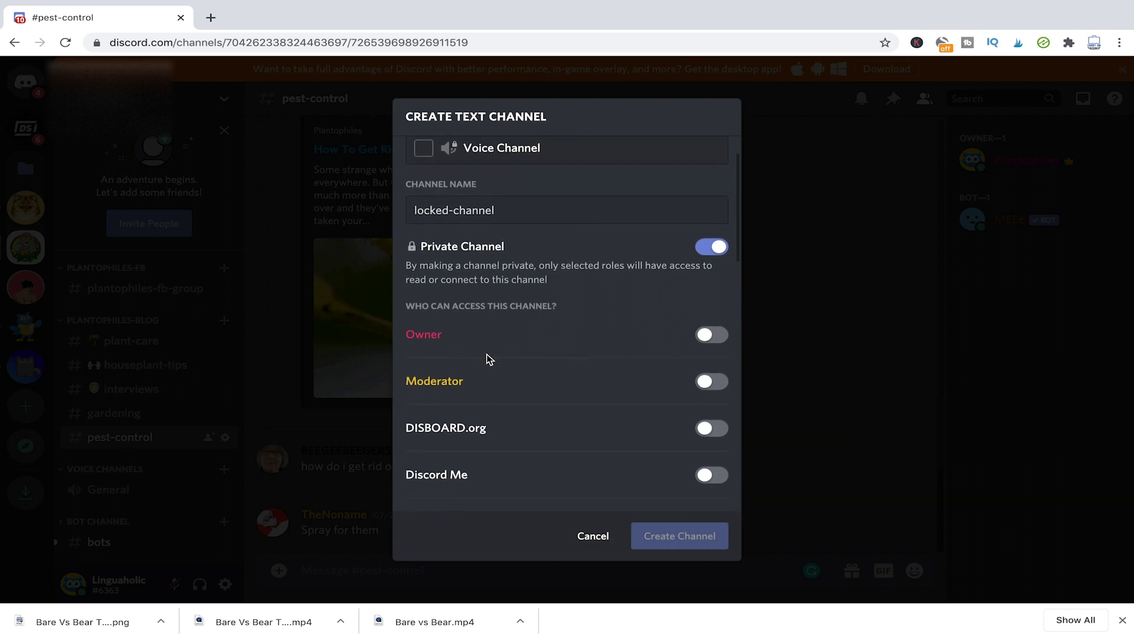
{"action": "scroll", "coordinate": [490, 348], "scroll_direction": "down", "scroll_amount": 2}
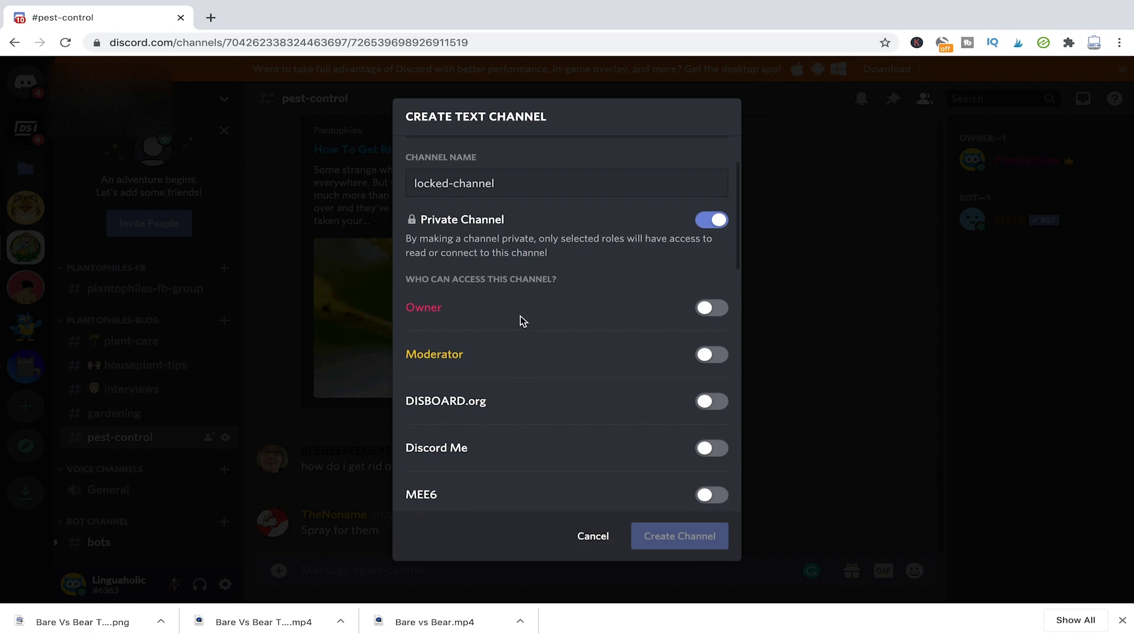
{"action": "scroll", "coordinate": [529, 304], "scroll_direction": "down", "scroll_amount": 2}
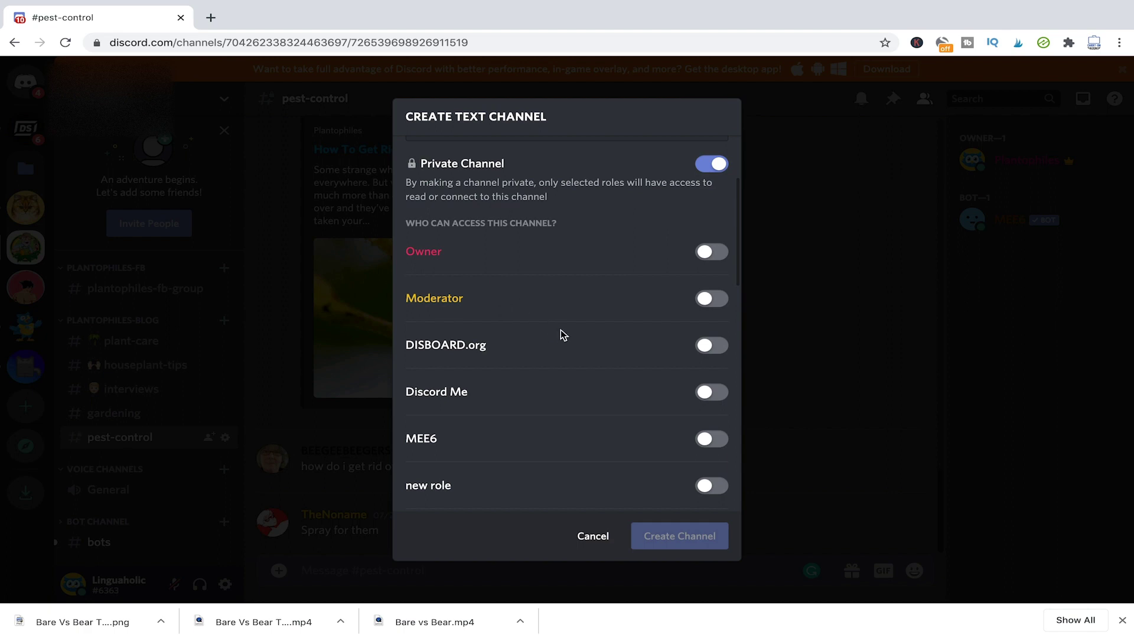
{"action": "scroll", "coordinate": [561, 333], "scroll_direction": "down", "scroll_amount": 4}
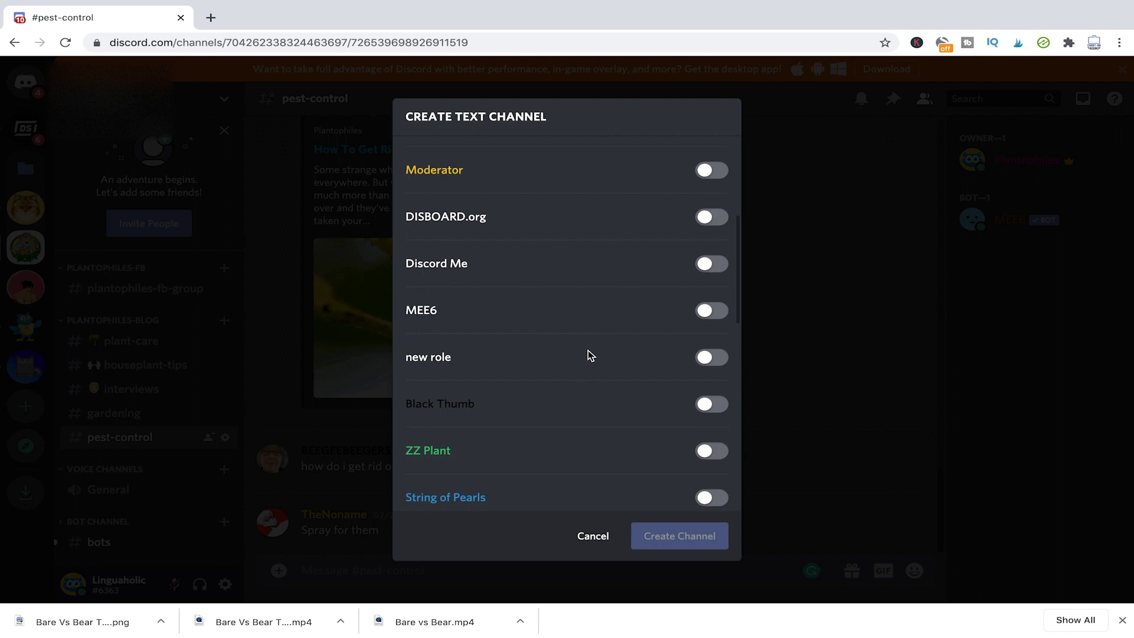
{"action": "scroll", "coordinate": [586, 350], "scroll_direction": "down", "scroll_amount": 2}
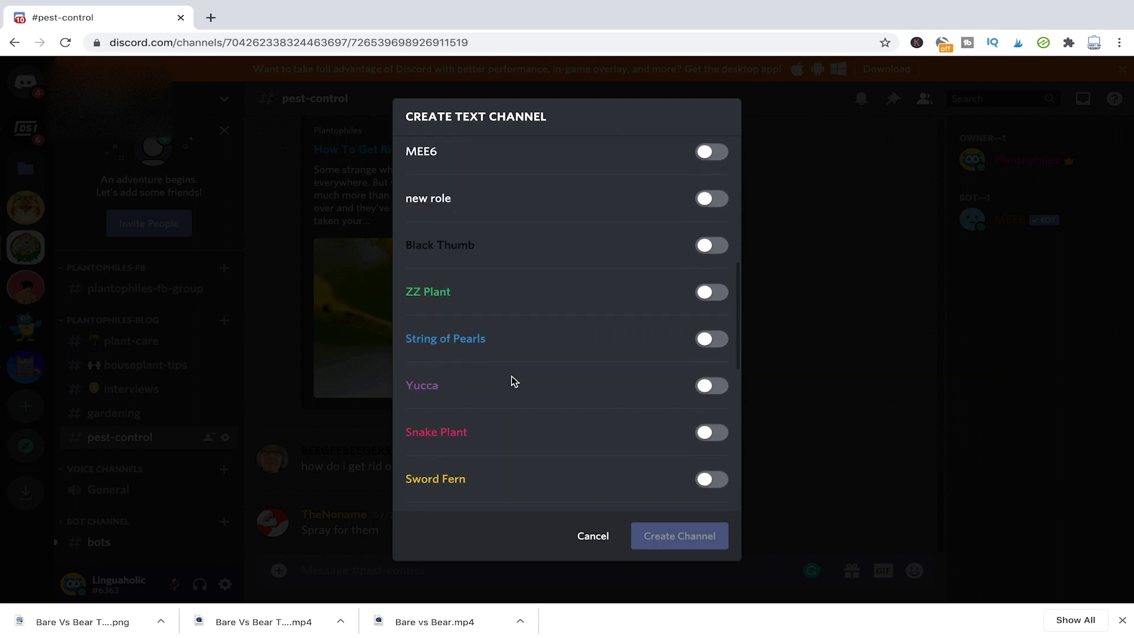
{"action": "scroll", "coordinate": [512, 380], "scroll_direction": "down", "scroll_amount": 2}
{"action": "scroll", "coordinate": [464, 476], "scroll_direction": "down", "scroll_amount": 1}
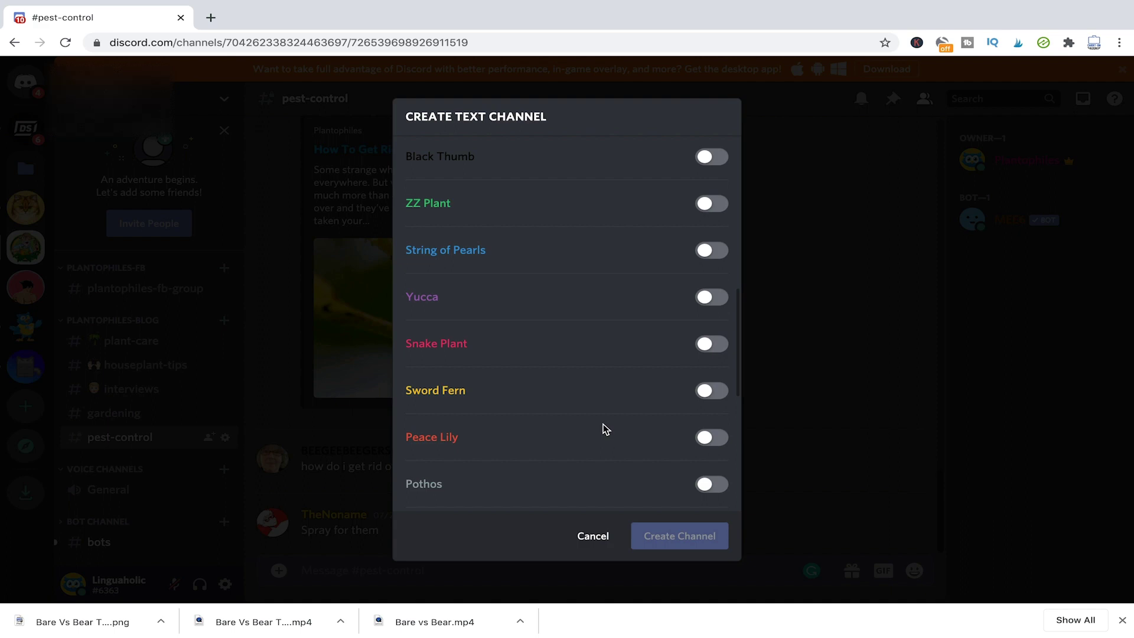
{"action": "left_click", "coordinate": [717, 438]}
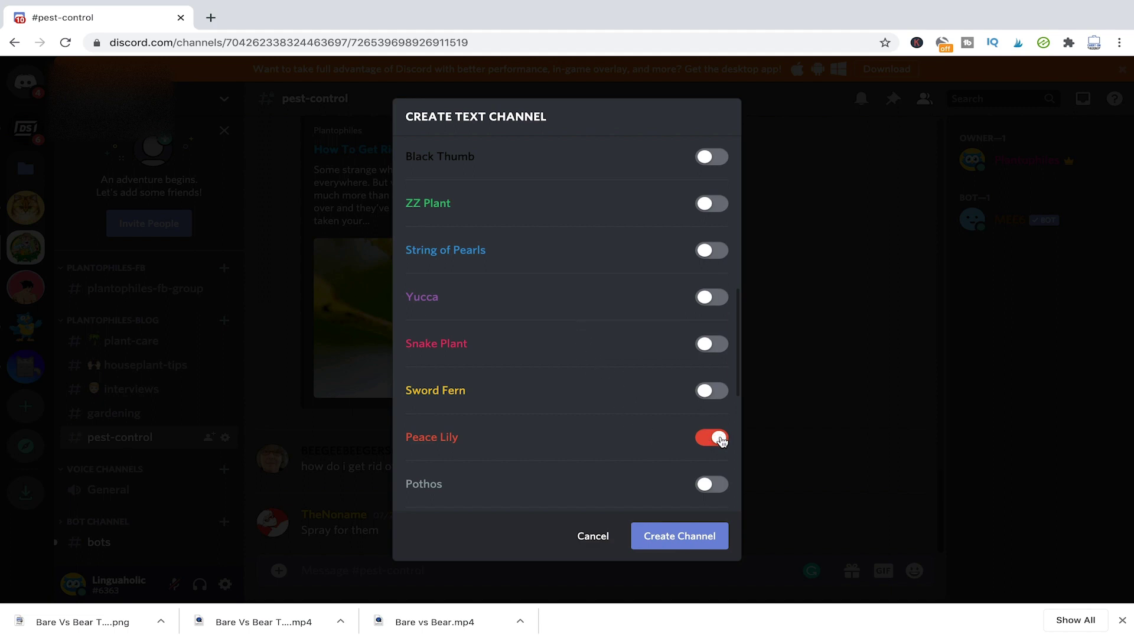
Step: Create the private channel and open locked-channel from the server's channel list
{"action": "left_click", "coordinate": [683, 536]}
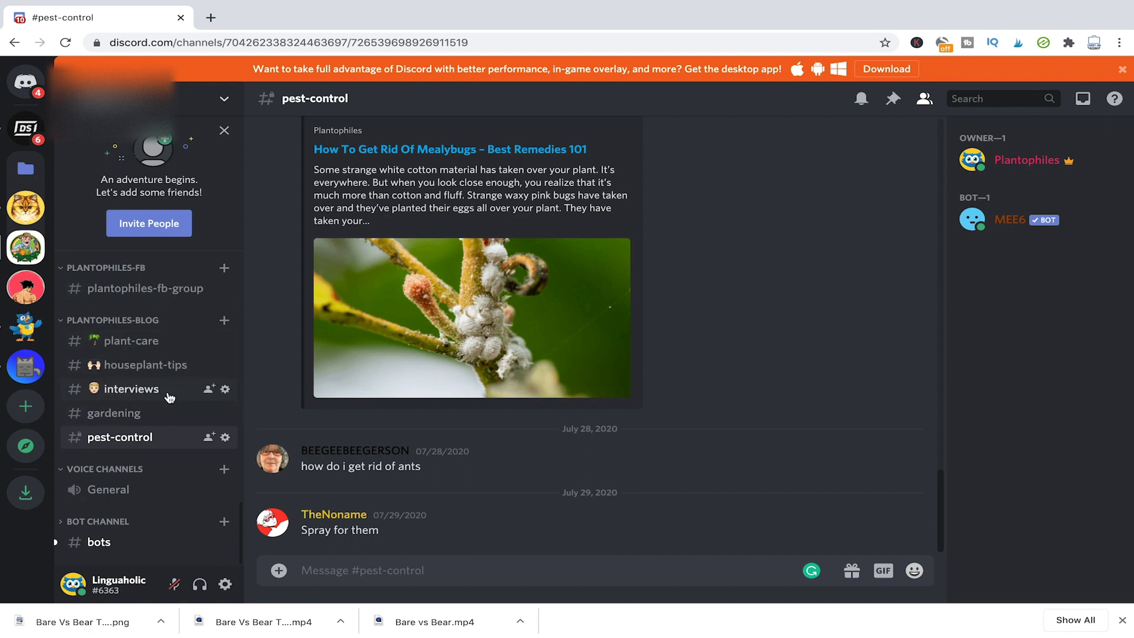
{"action": "scroll", "coordinate": [169, 396], "scroll_direction": "up", "scroll_amount": 10}
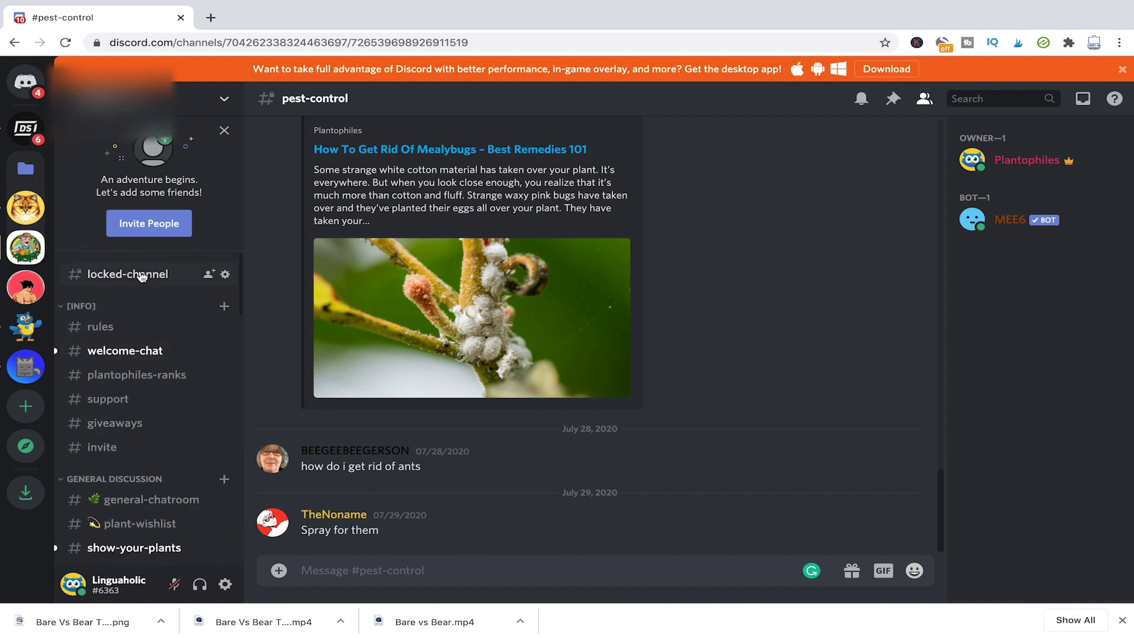
{"action": "left_click", "coordinate": [145, 276]}
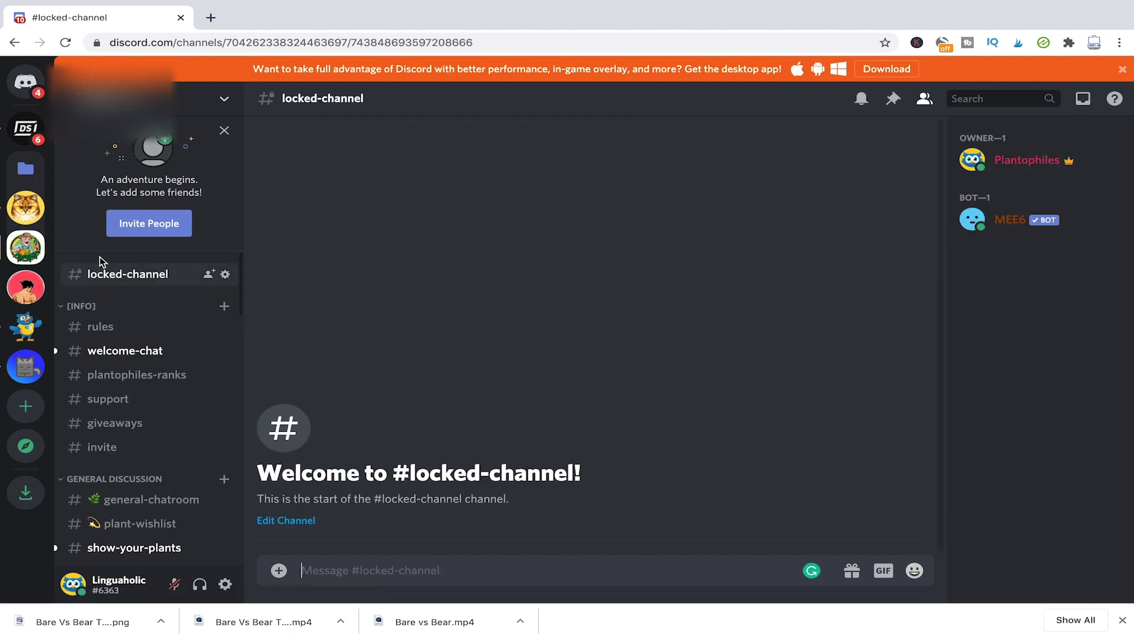